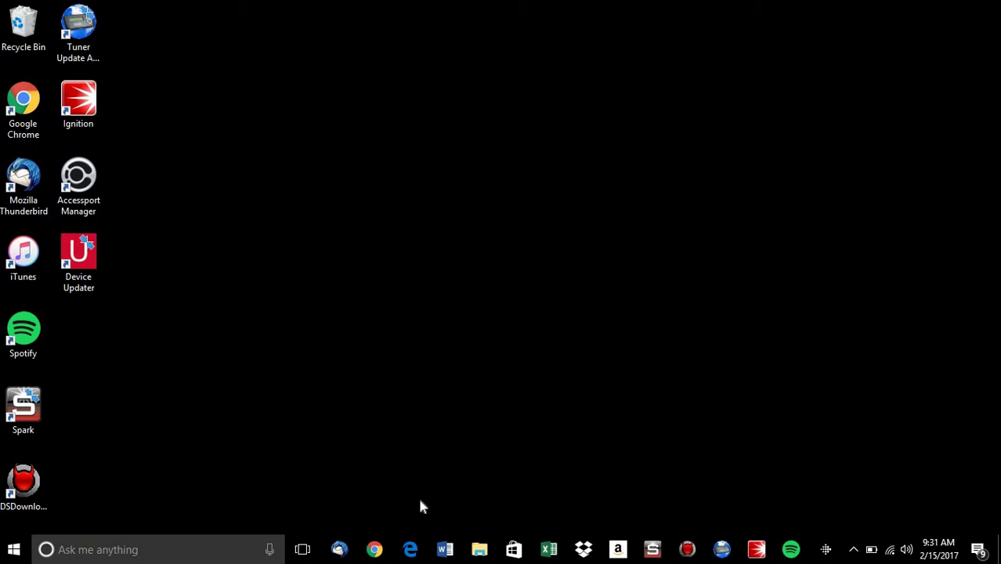
- Open Google Chrome and go to the Downloads page of discounttuners.com
click(374, 548)
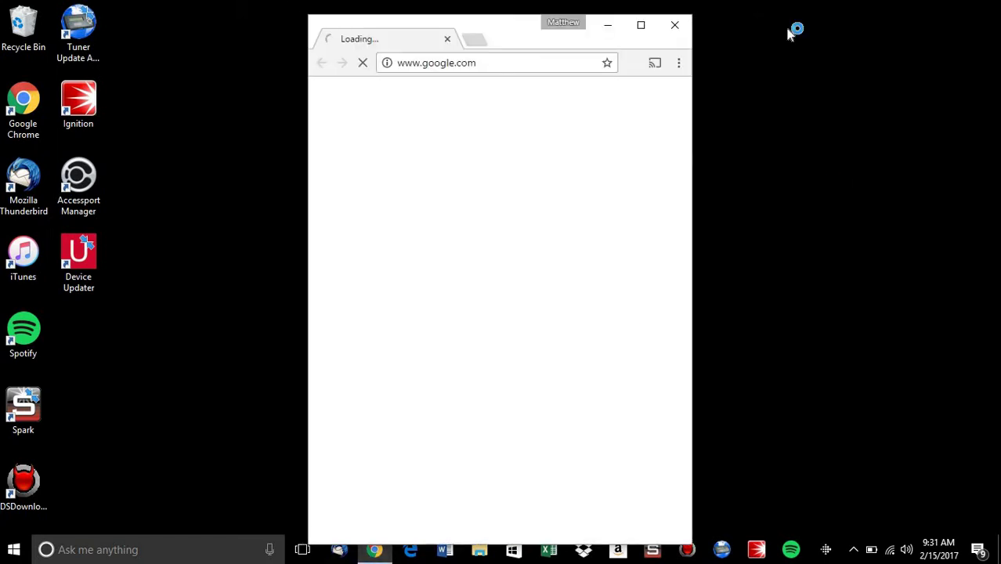
click(643, 25)
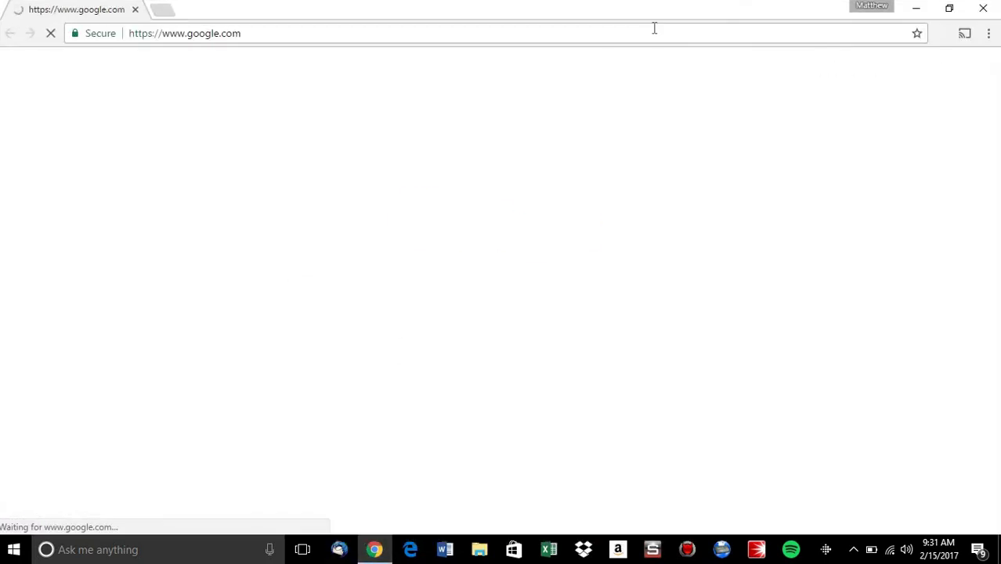
click(209, 31)
text(dis)
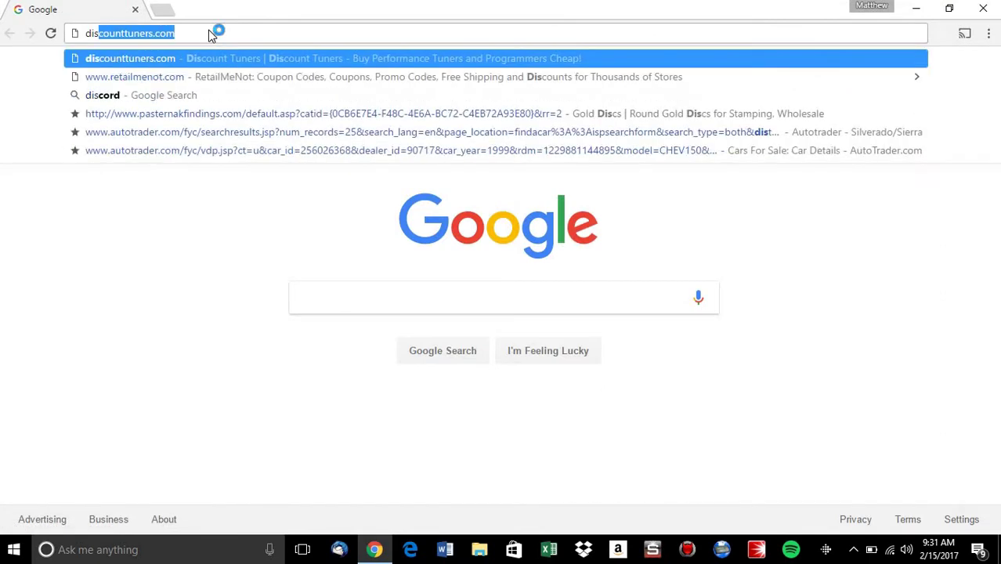
key(Return)
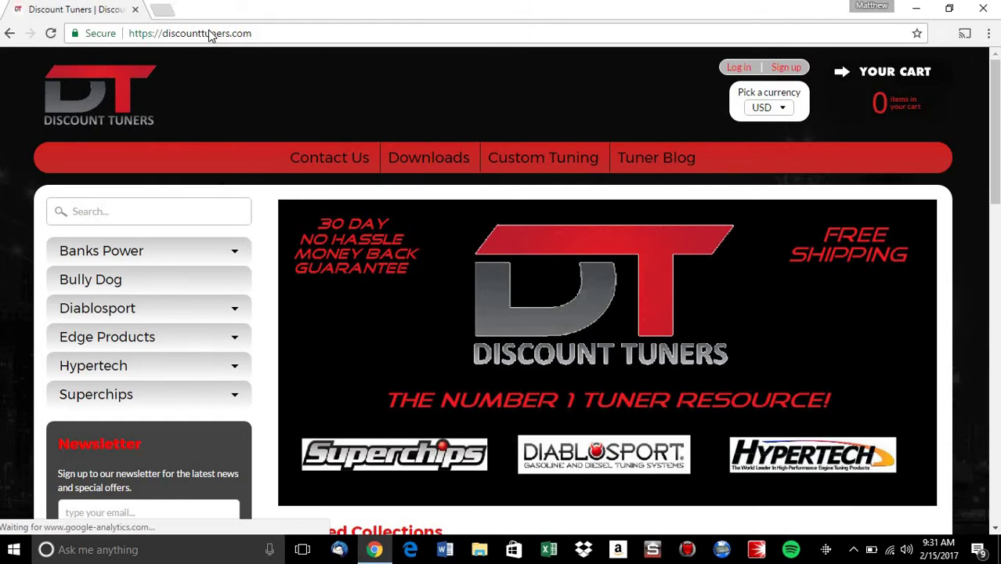
click(410, 160)
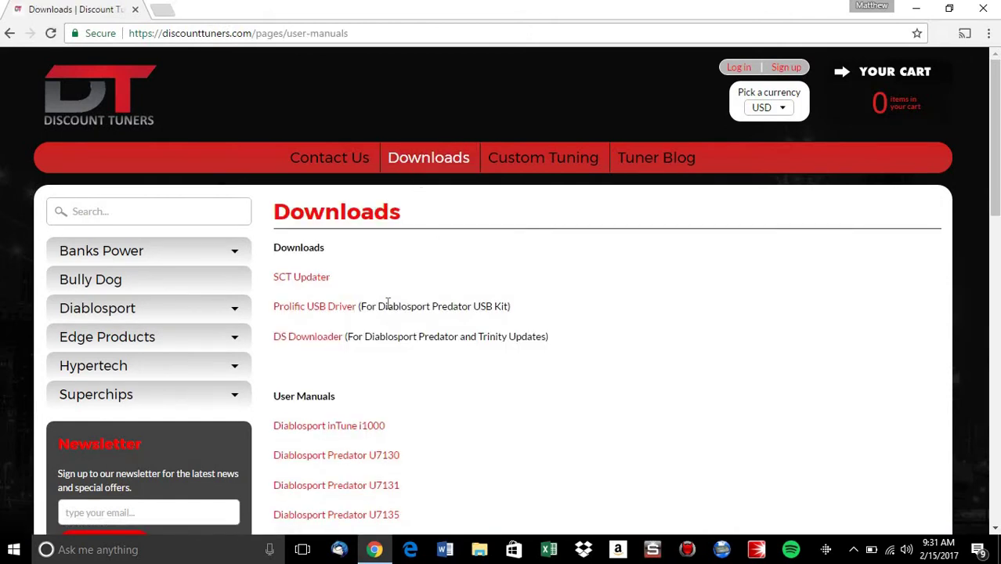
- Download the Prolific USB Driver and install it with its setup wizard, accepting the license agreement
click(321, 316)
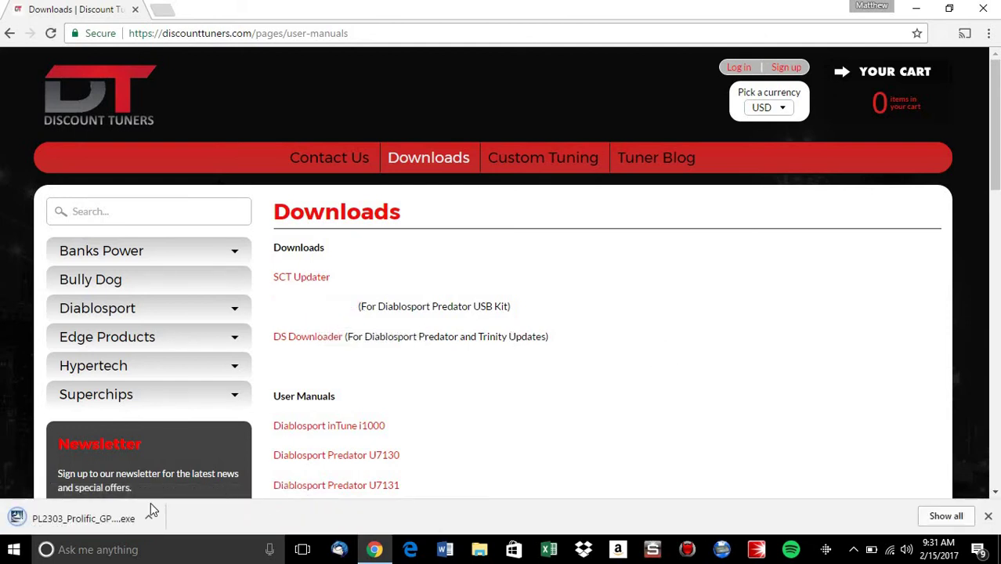
click(66, 525)
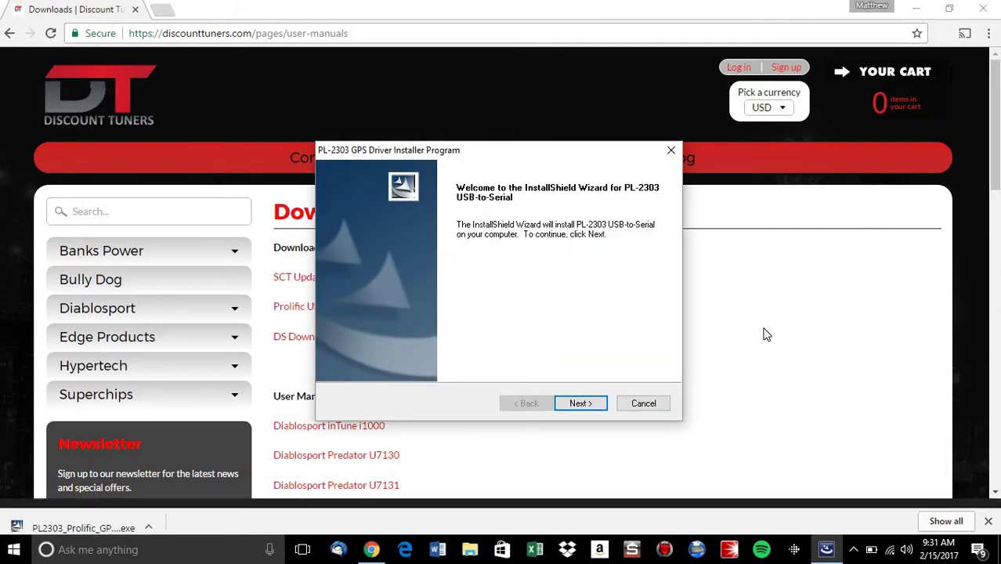
click(597, 408)
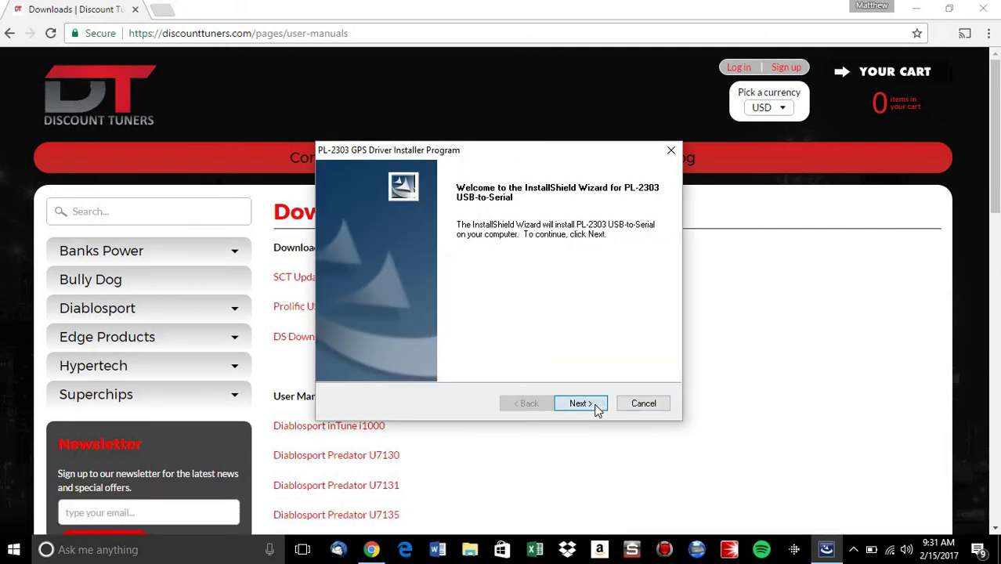
click(467, 349)
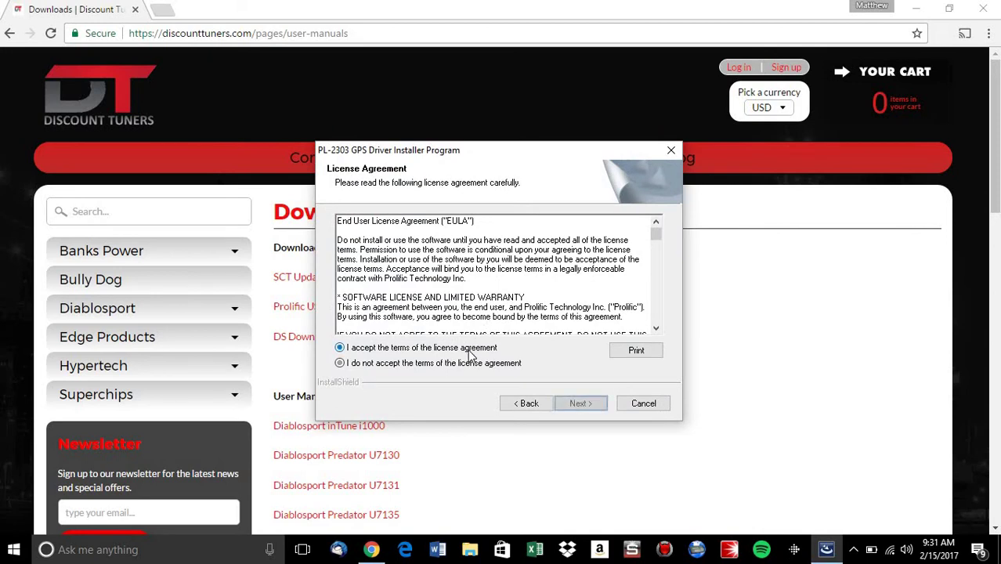
click(579, 403)
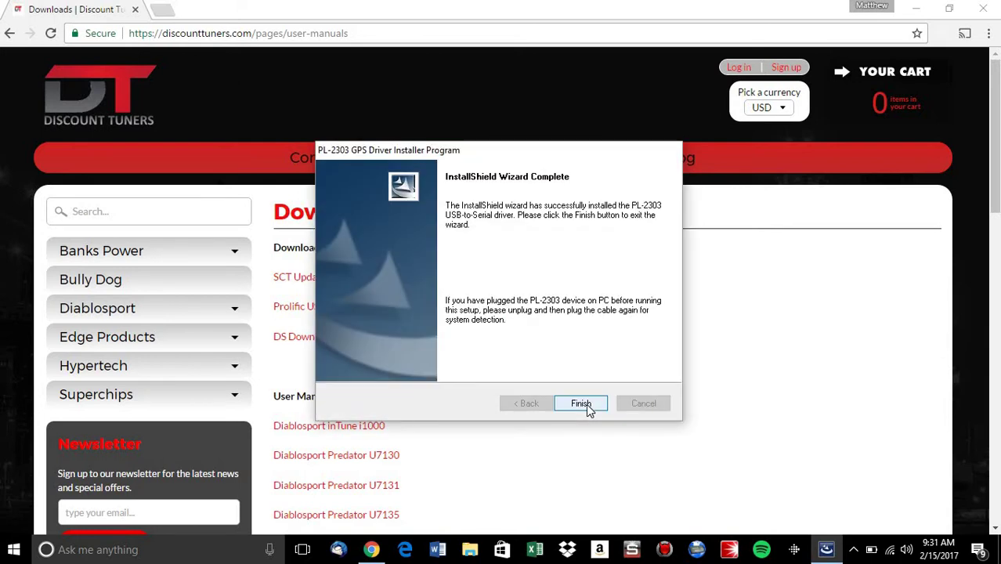
click(589, 408)
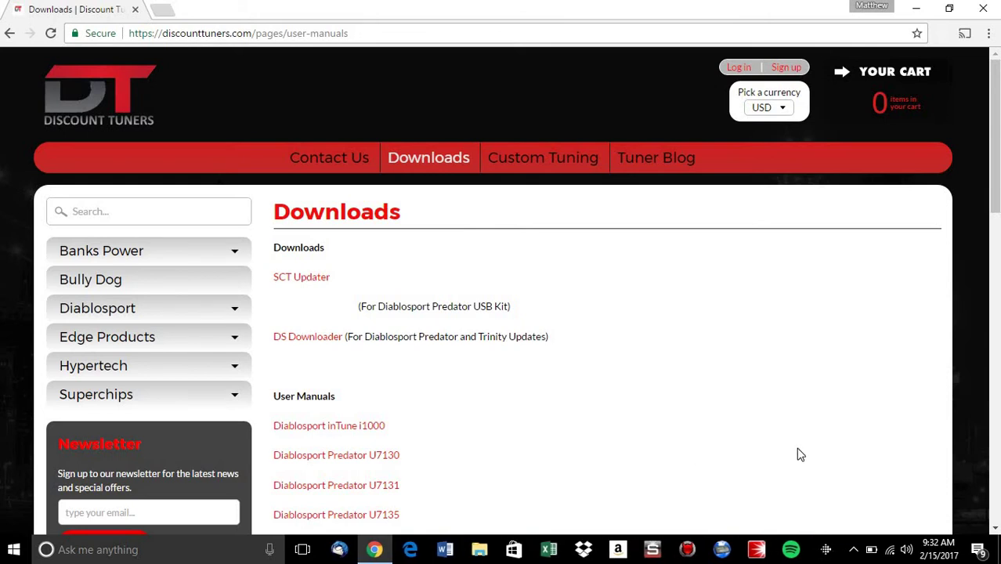
- Minimize the browser and search Windows for Device Manager to open it
click(916, 10)
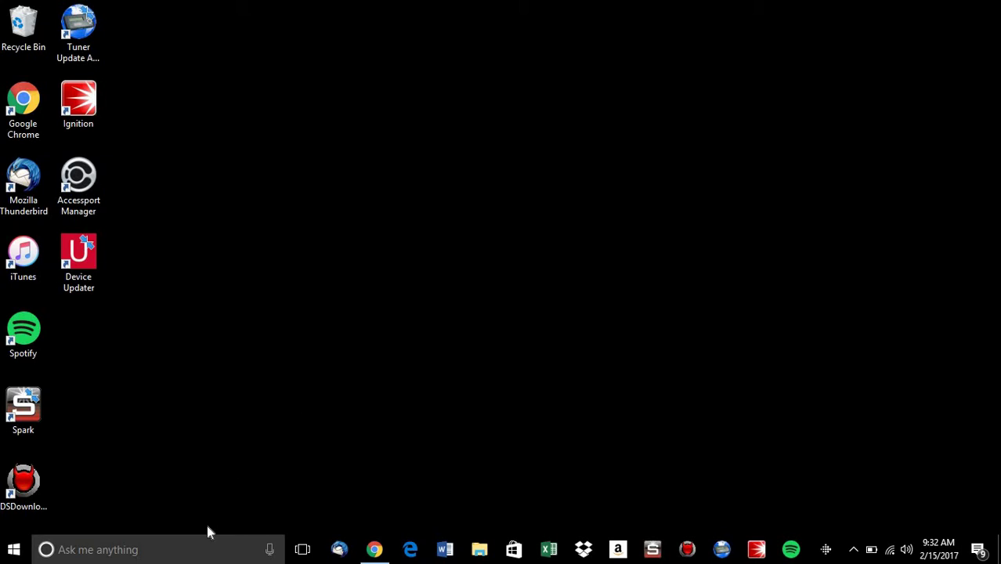
click(178, 550)
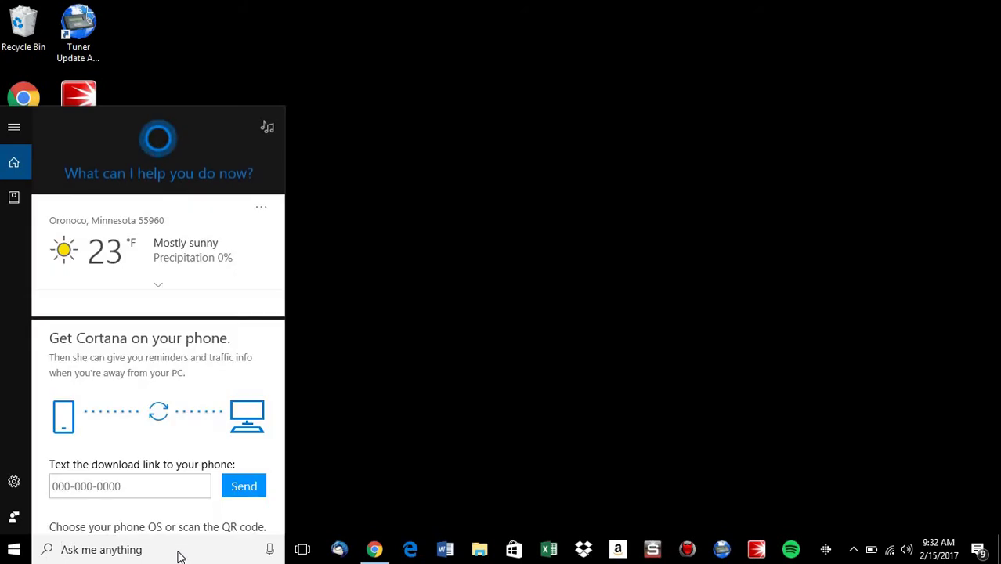
text(device )
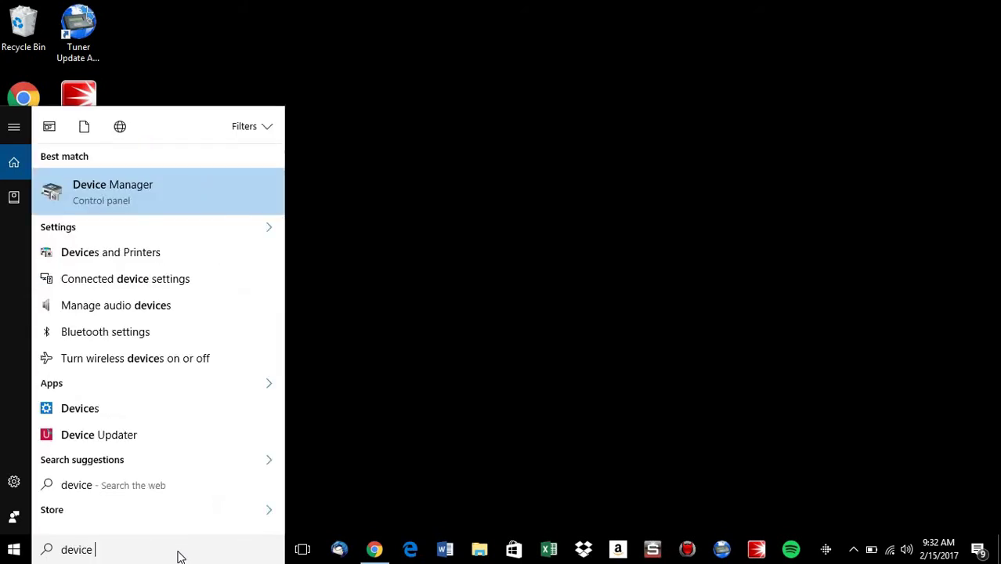
text(manager)
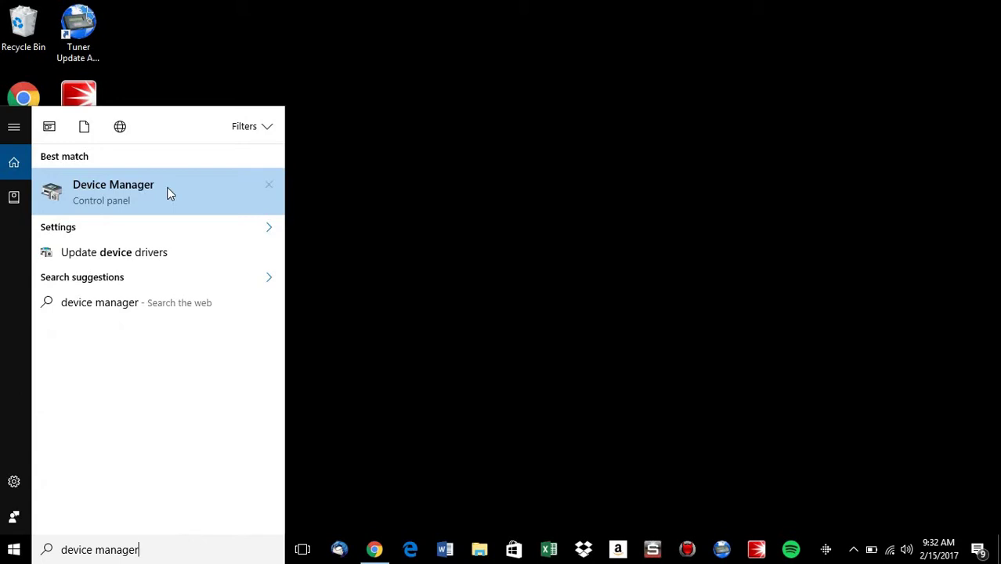
click(170, 194)
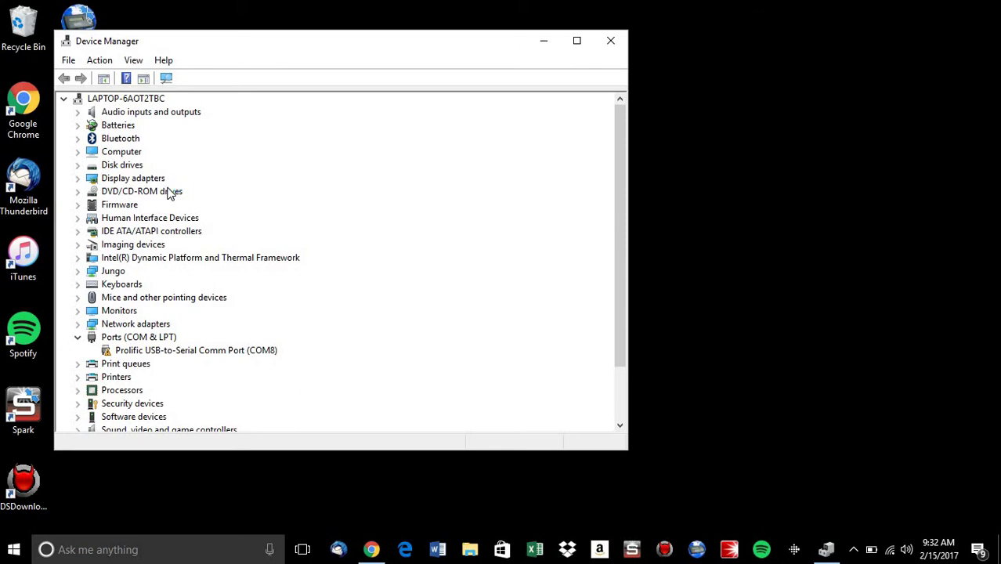
click(371, 549)
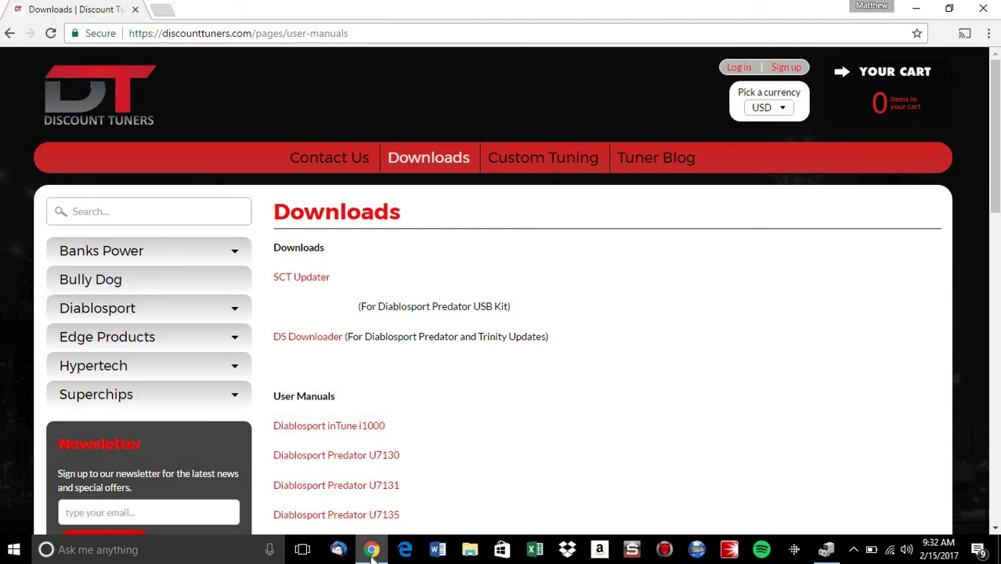
click(916, 10)
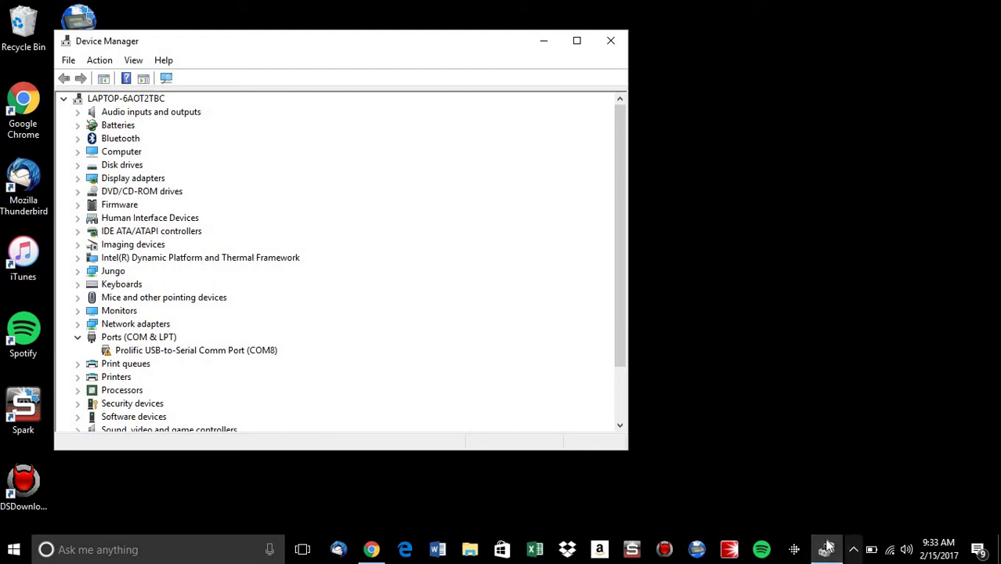
- Start a manual driver update for the Prolific USB-to-Serial Comm Port (COM8), choosing from the list of drivers on the computer
right_click(229, 355)
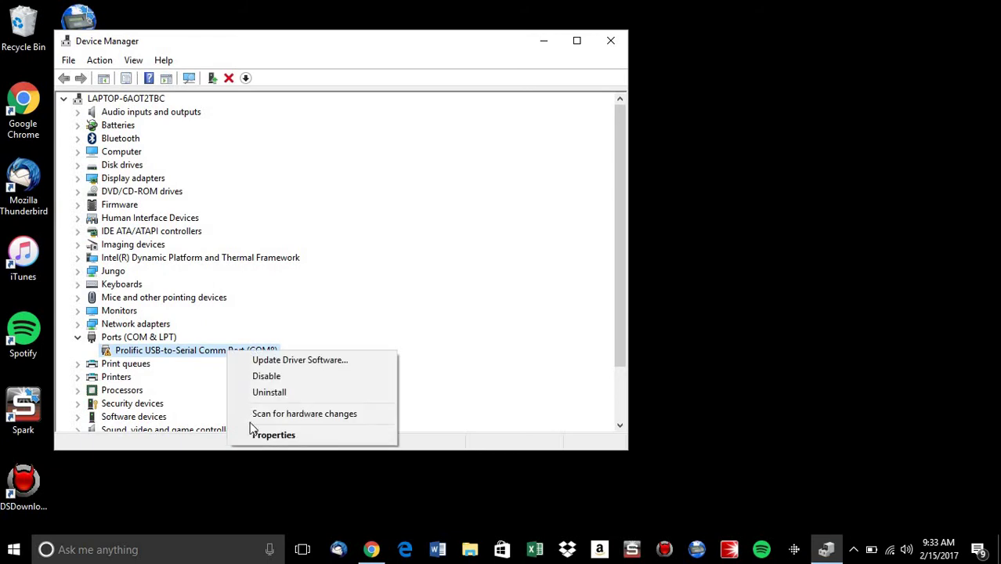
click(262, 436)
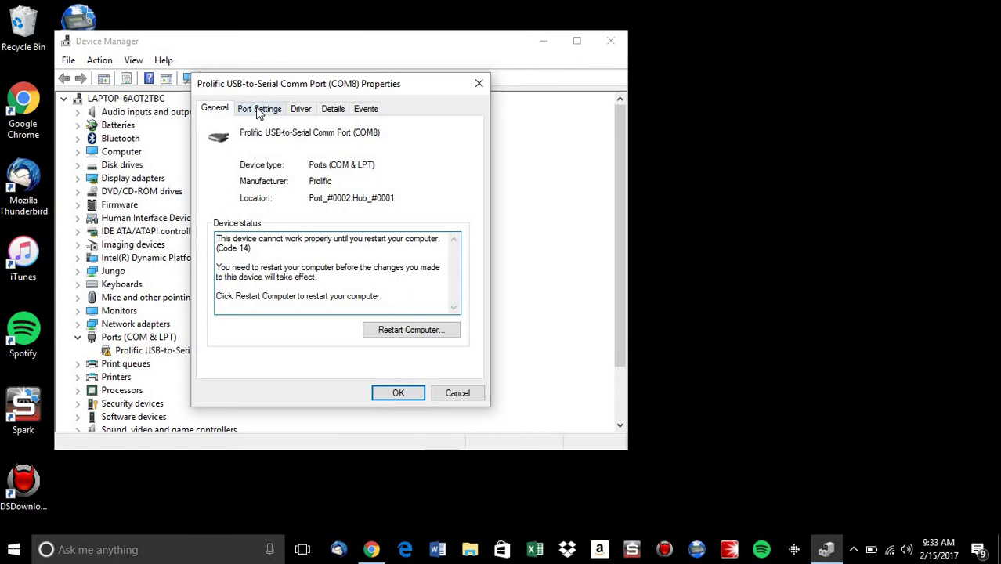
click(306, 110)
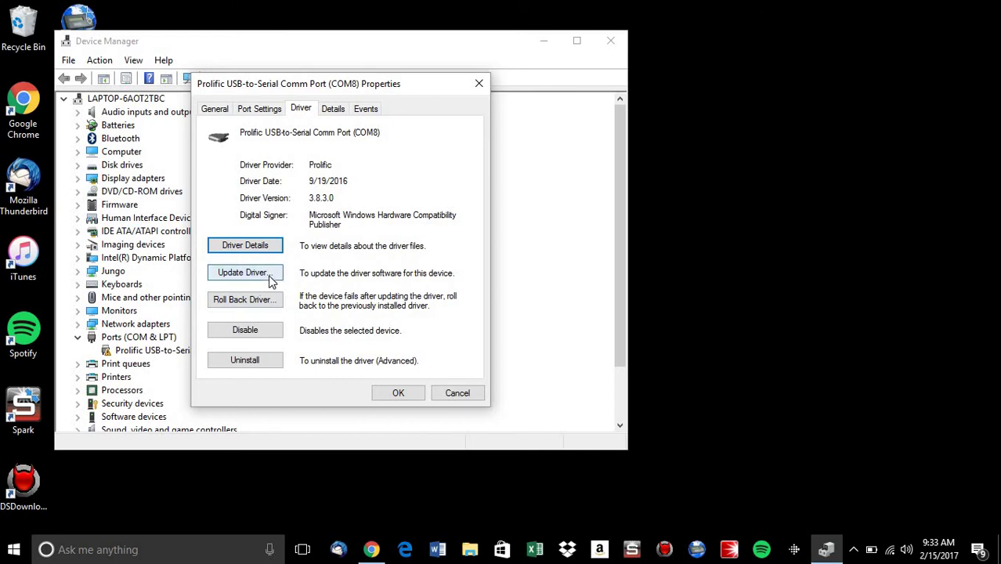
click(245, 272)
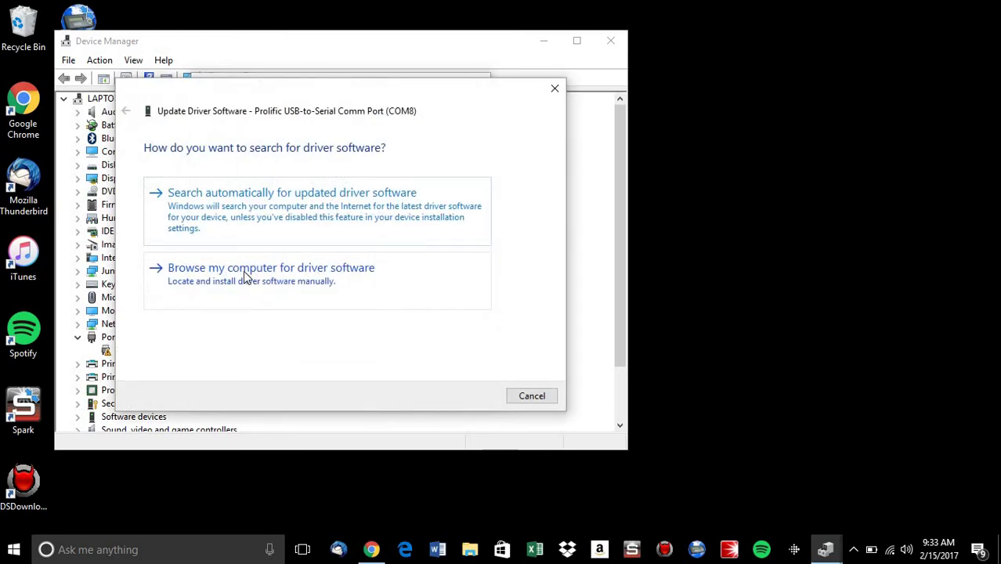
click(245, 276)
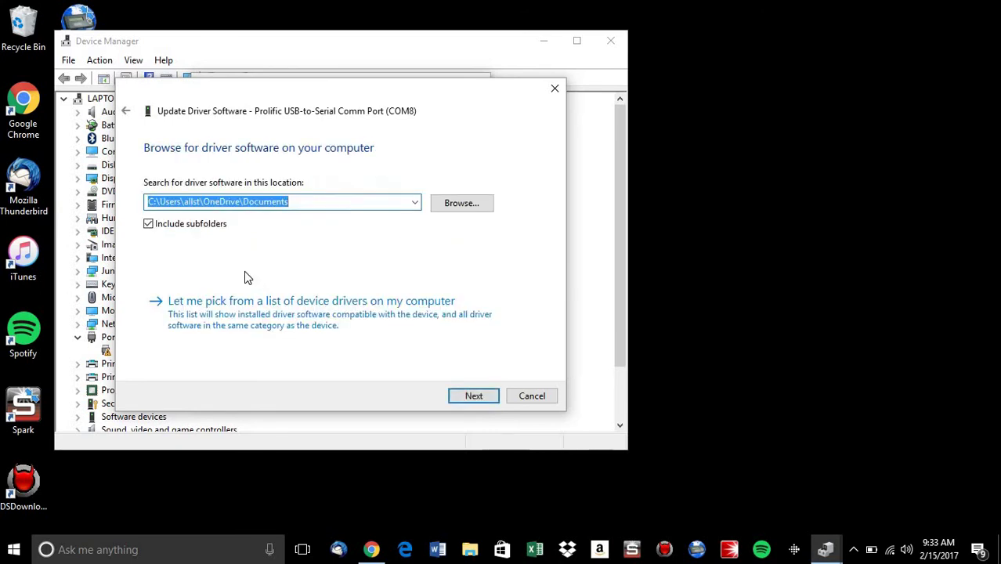
click(256, 315)
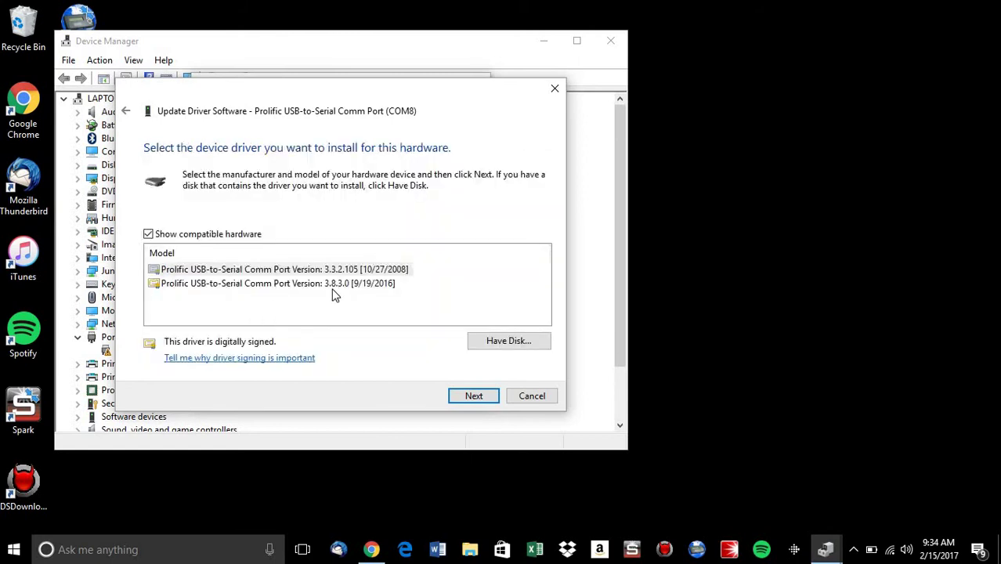
- Install driver version 3.3.2.105 [10/27/2008] for the Prolific port, close its properties and decline restarting the computer
click(306, 284)
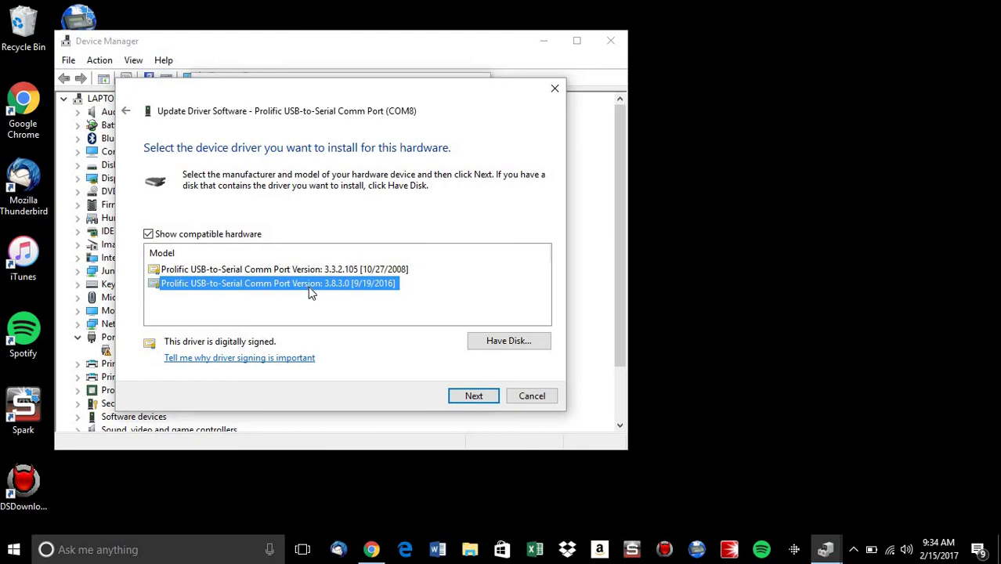
click(230, 271)
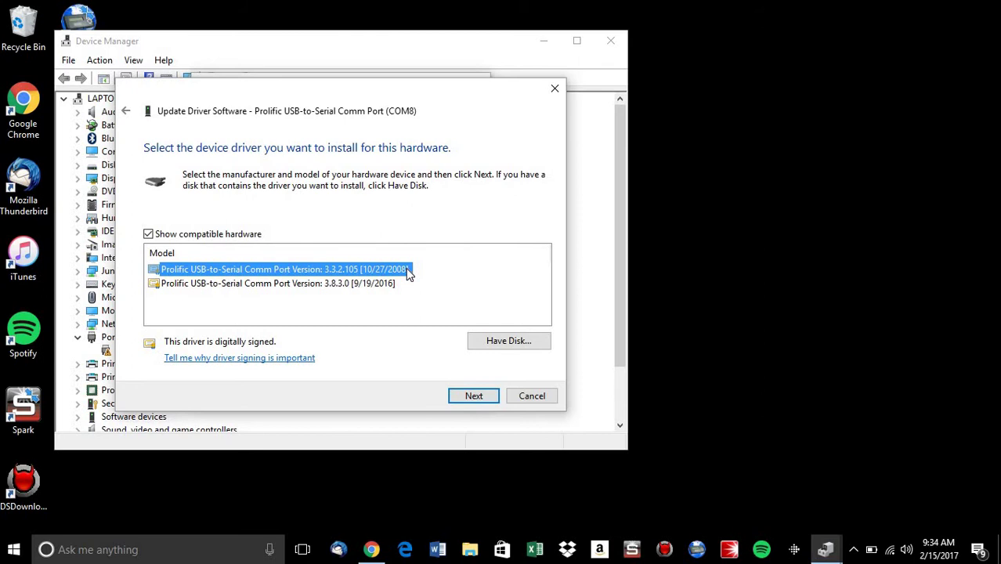
click(475, 395)
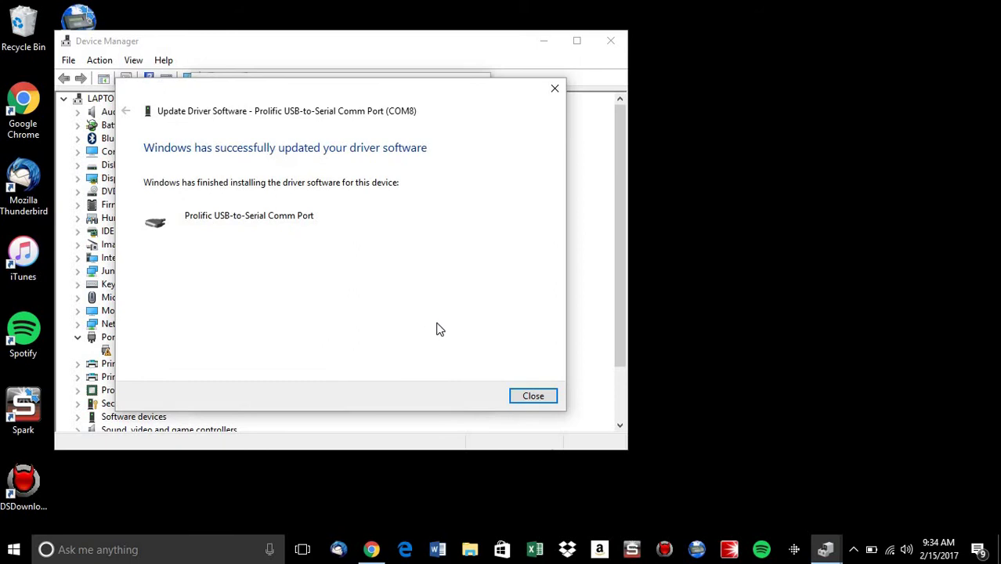
click(549, 394)
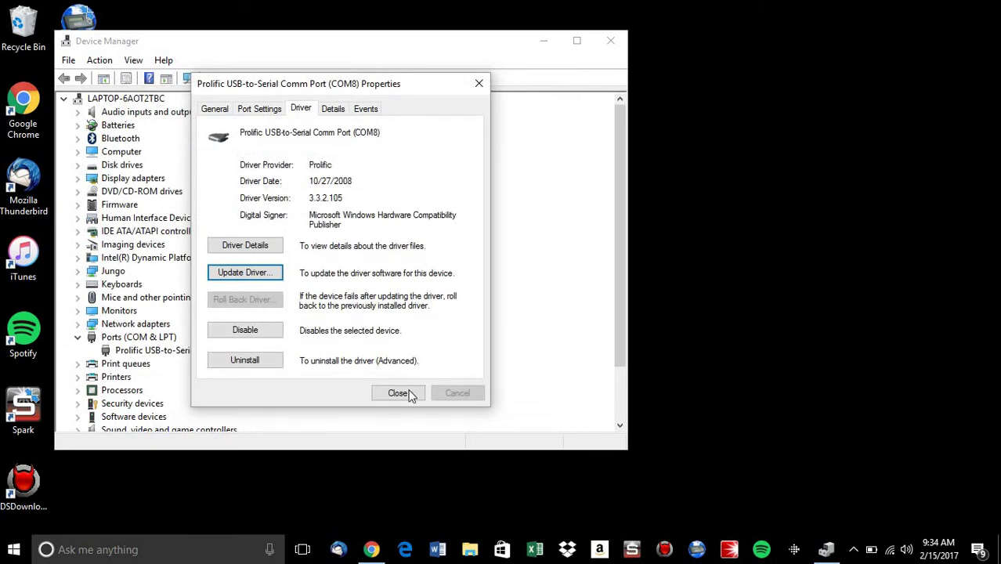
click(399, 393)
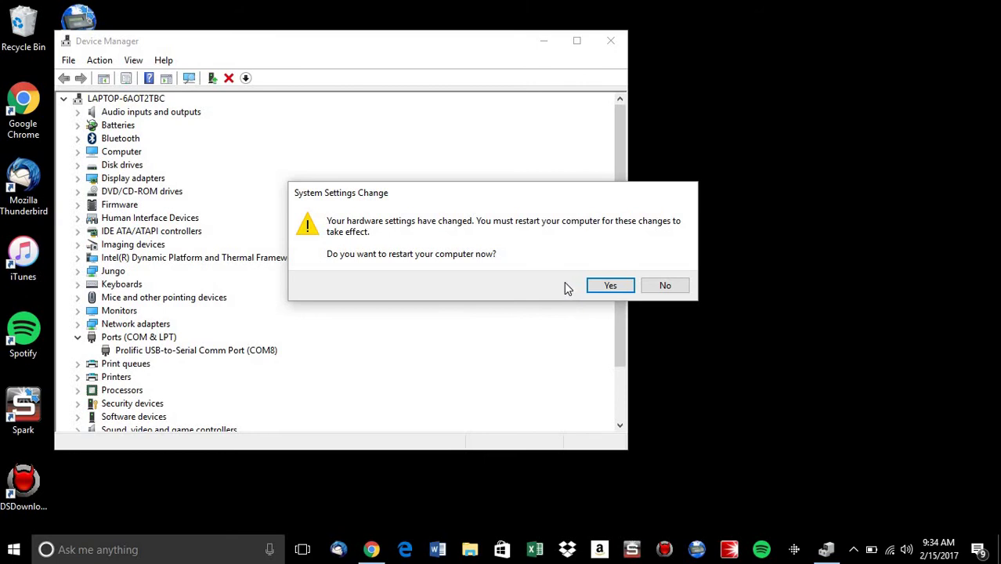
click(667, 286)
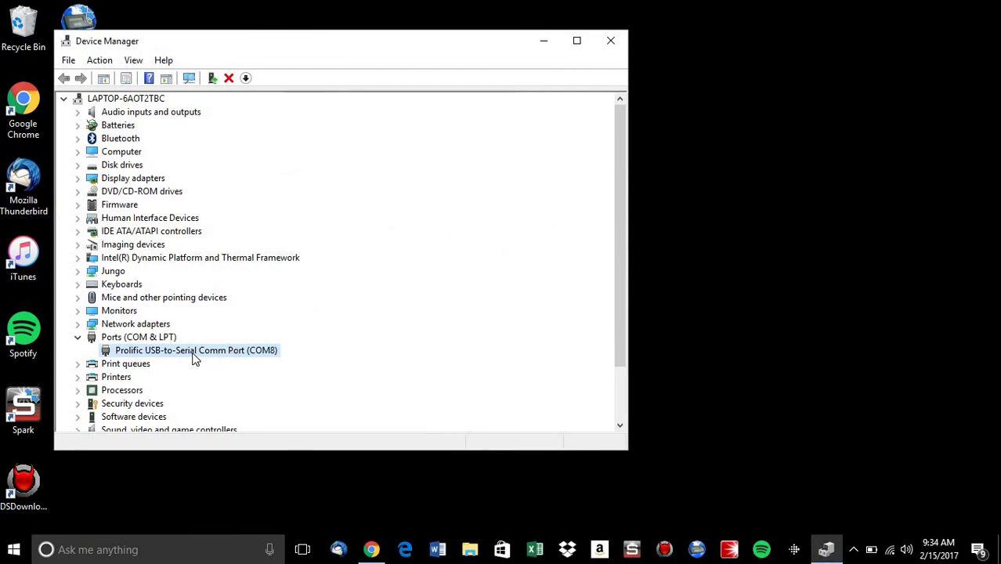
- Check the driver date and version in the Prolific USB-to-Serial Comm Port properties, and close them without changes
double_click(111, 354)
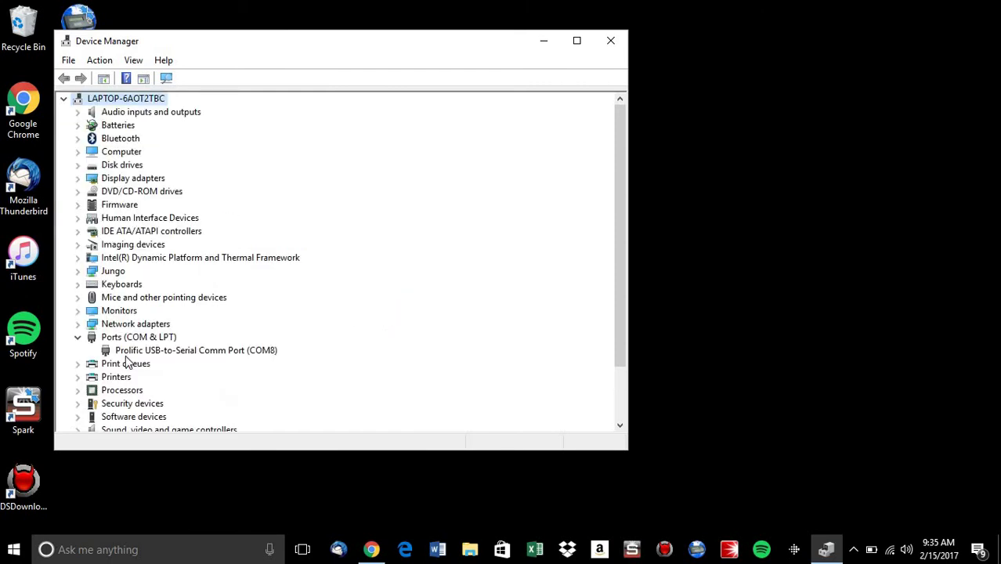
right_click(220, 354)
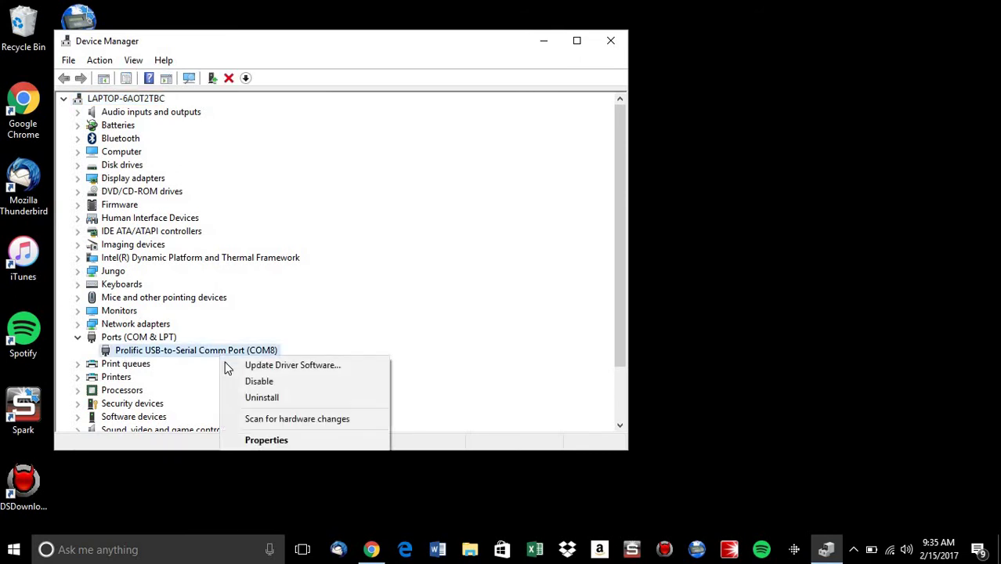
click(261, 439)
click(300, 110)
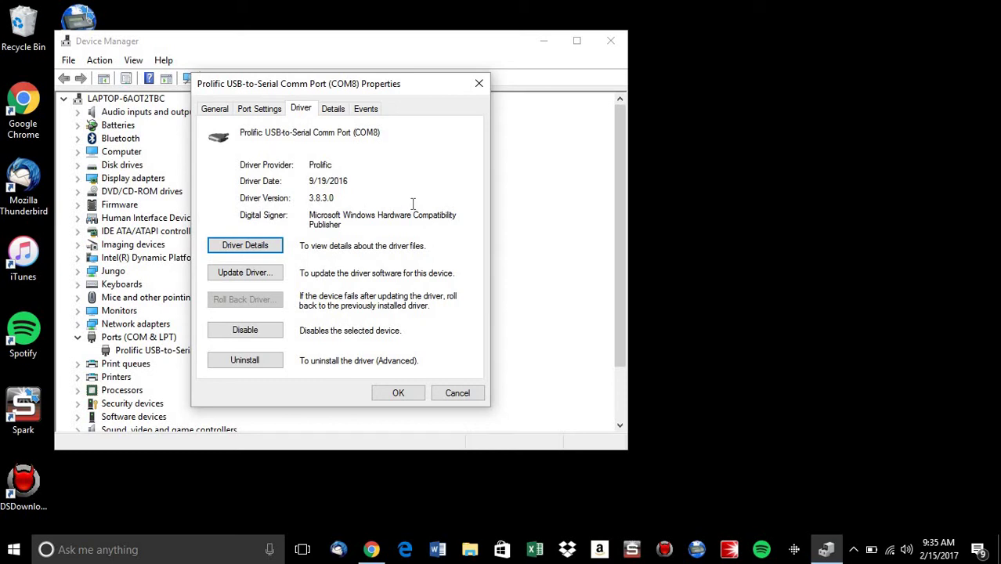
click(462, 396)
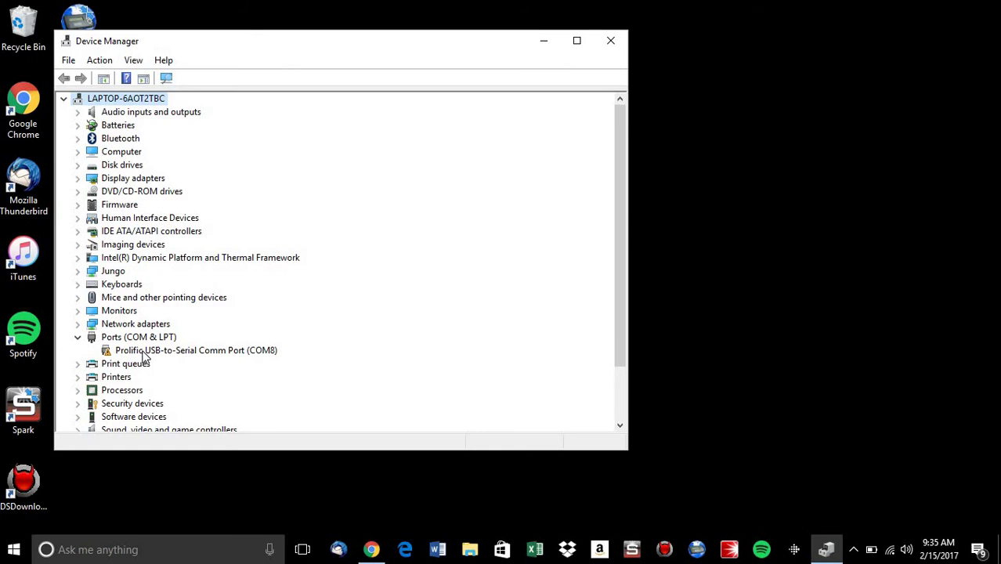
- From the properties of the Prolific USB-to-Serial Comm Port (COM8), start a manual driver update, choosing from the drivers on the computer
right_click(144, 355)
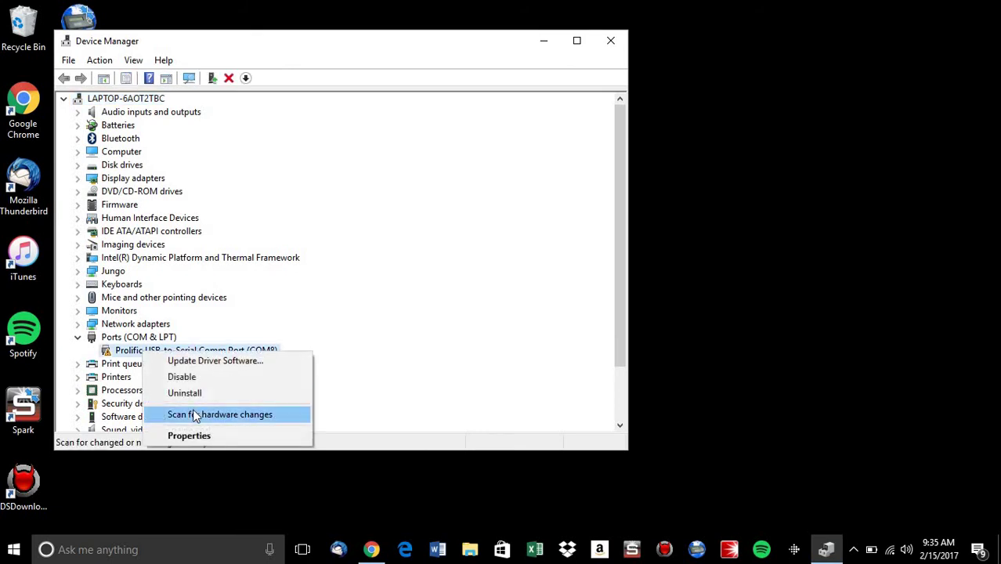
click(173, 436)
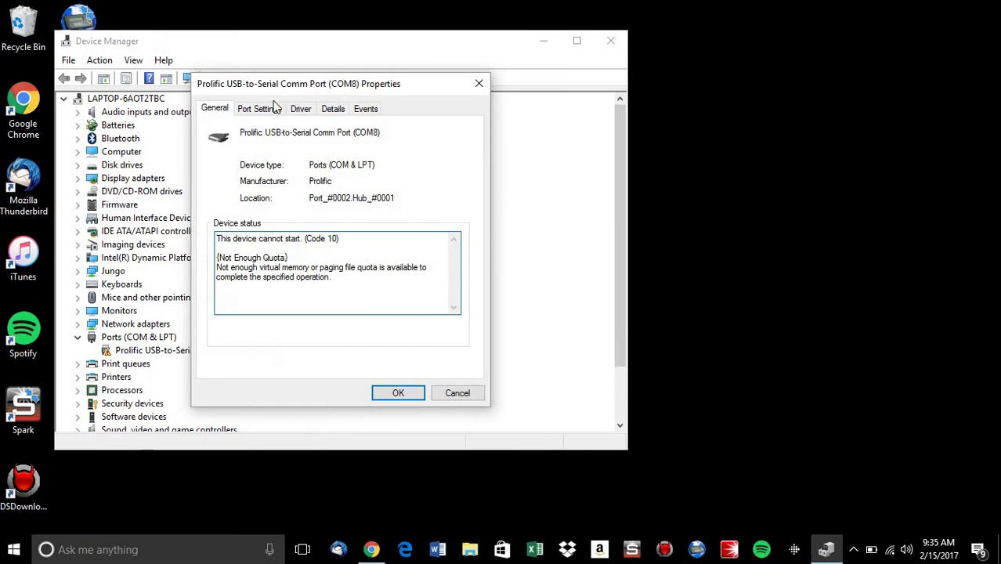
click(295, 110)
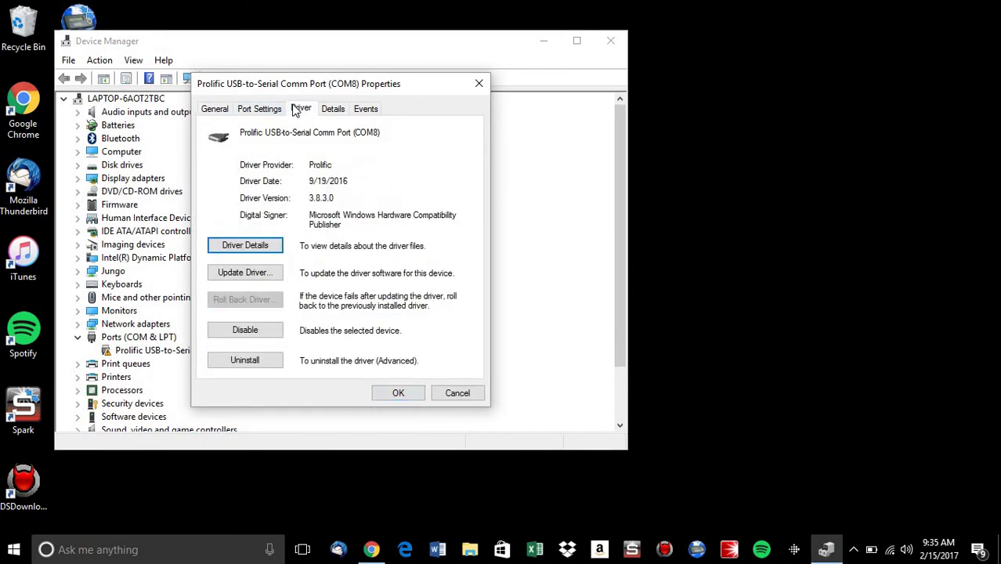
click(265, 279)
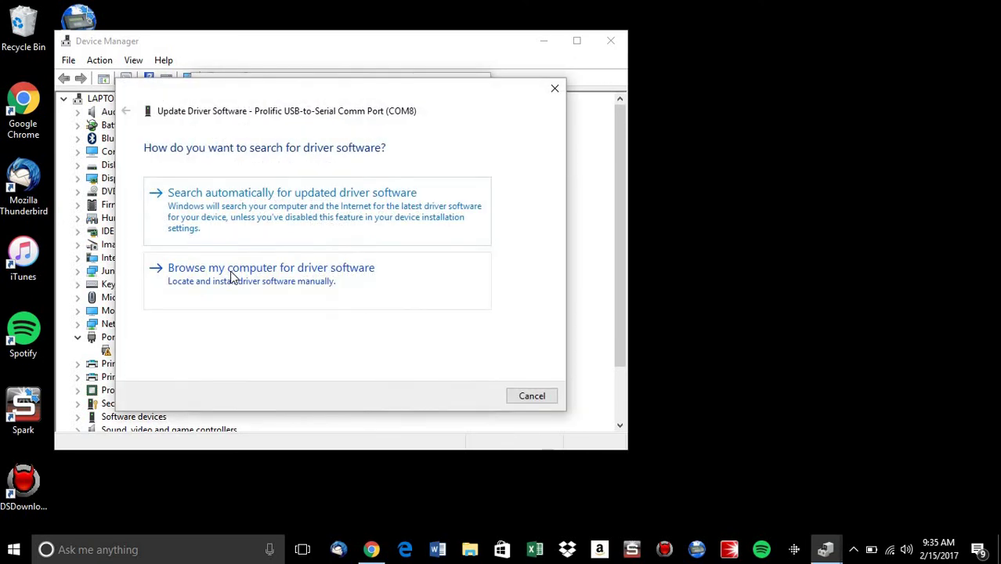
click(231, 275)
click(243, 300)
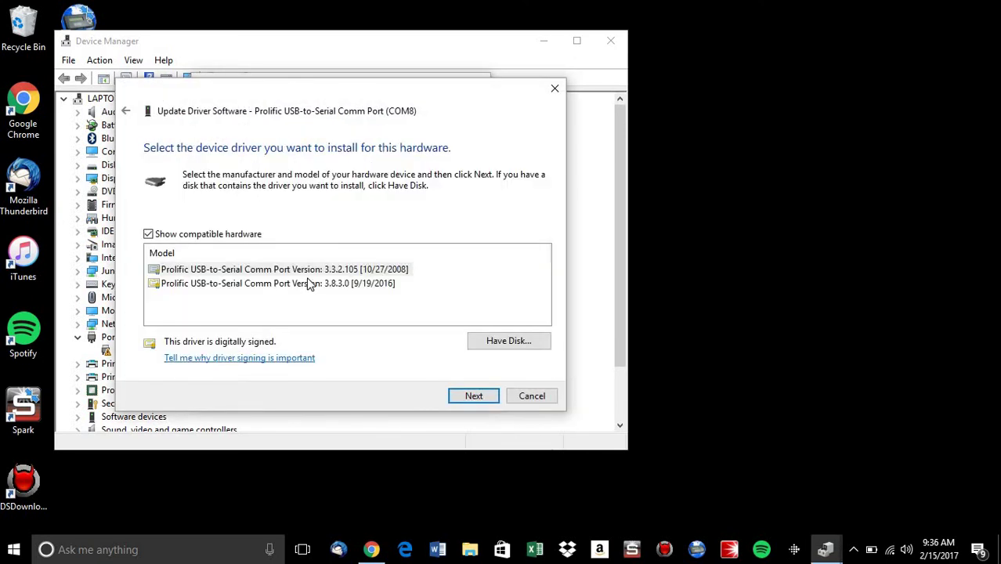
- Install Prolific driver version 3.3.2.105 [10/27/2008] for the port, and close the update wizard
click(302, 271)
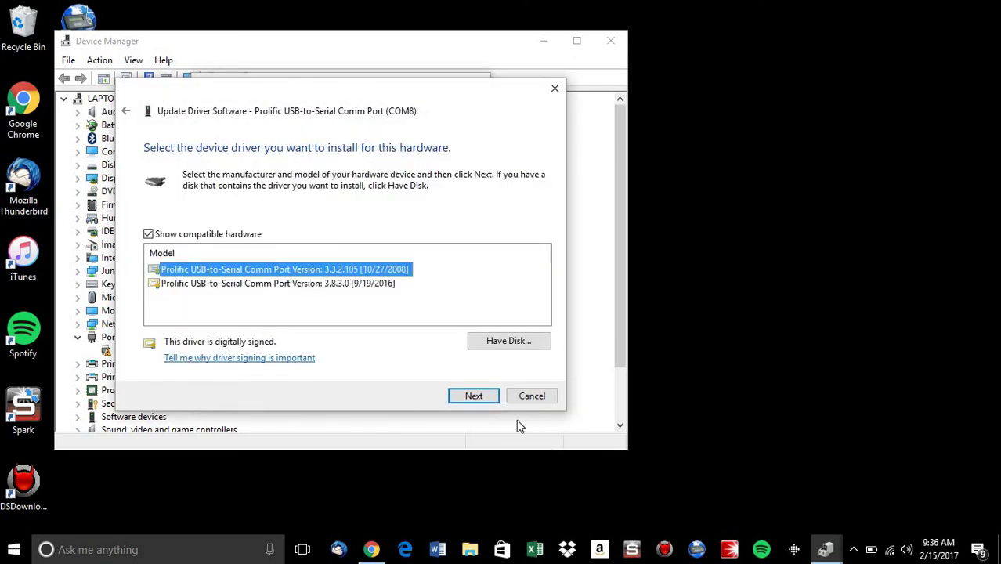
click(485, 395)
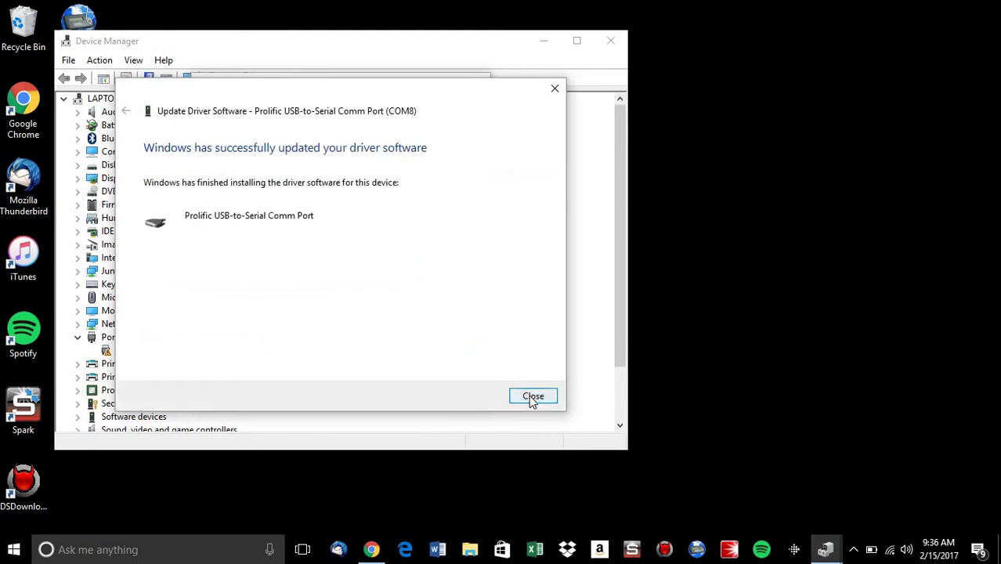
click(533, 397)
click(400, 392)
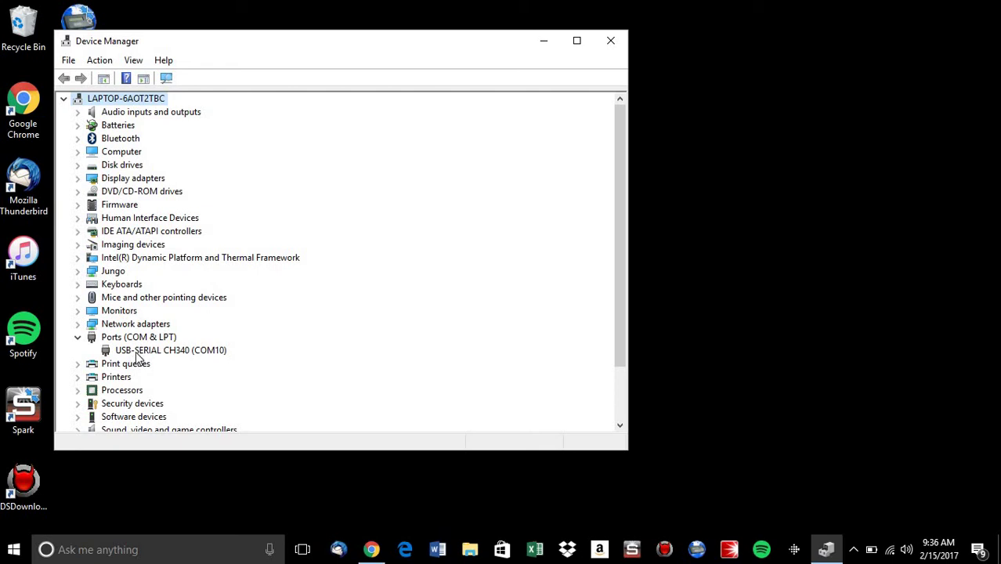
- Examine the driver provider, date and version of the USB-SERIAL CH340 (COM10) port in its properties
right_click(145, 351)
click(196, 439)
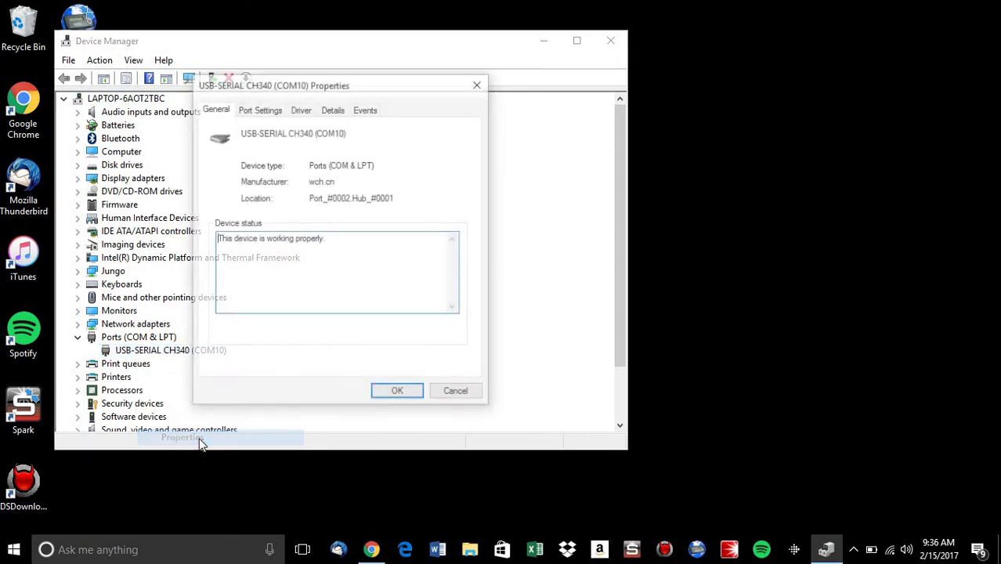
click(301, 109)
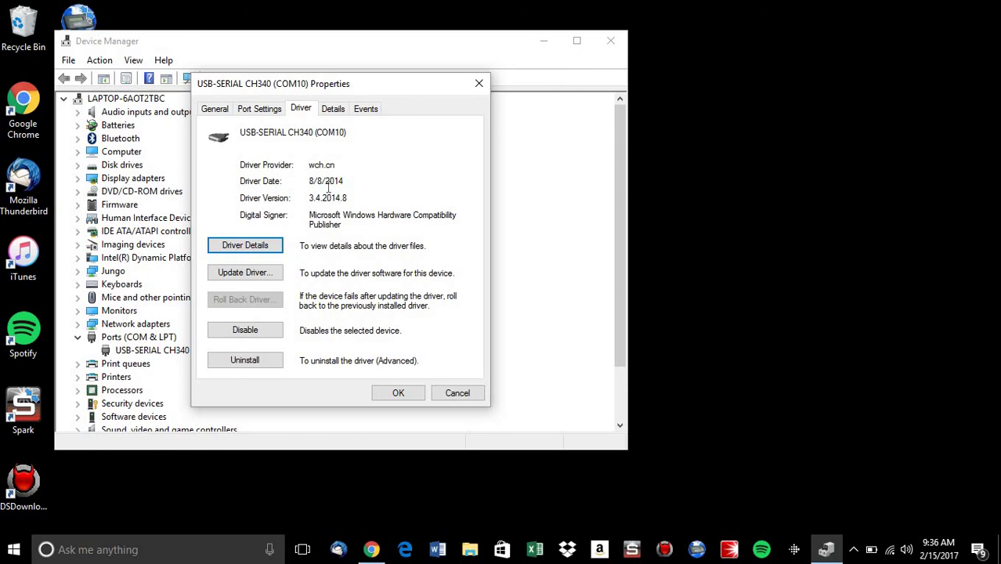
- List the compatible drivers on the computer for the USB-SERIAL CH340 port, then cancel the update and close its properties without changes
click(254, 275)
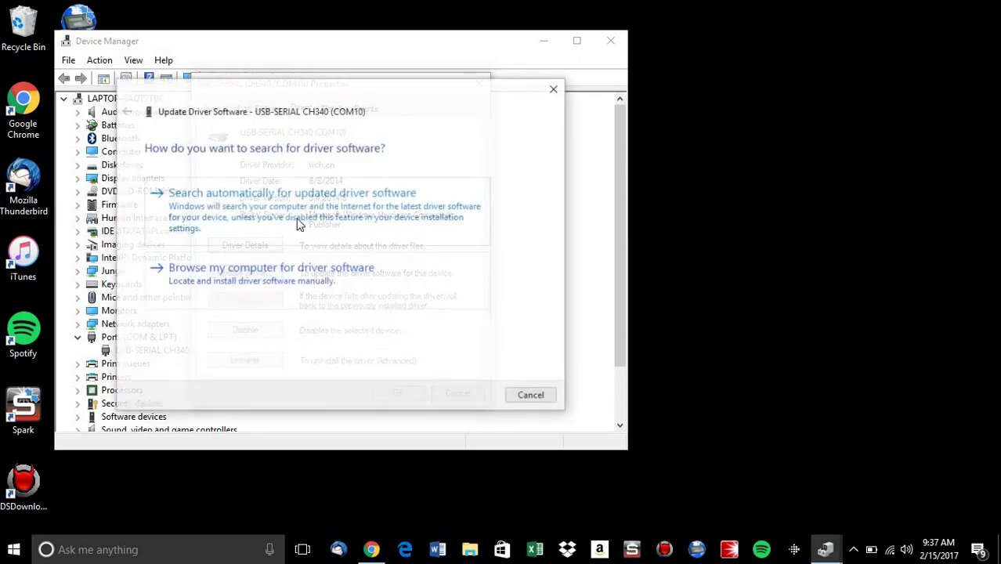
click(263, 268)
click(246, 307)
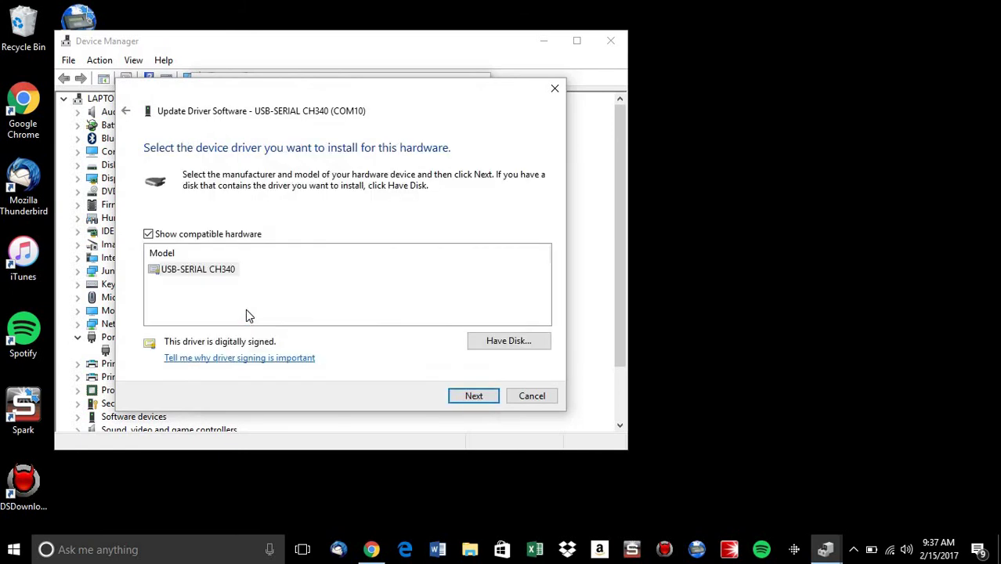
click(544, 396)
click(469, 394)
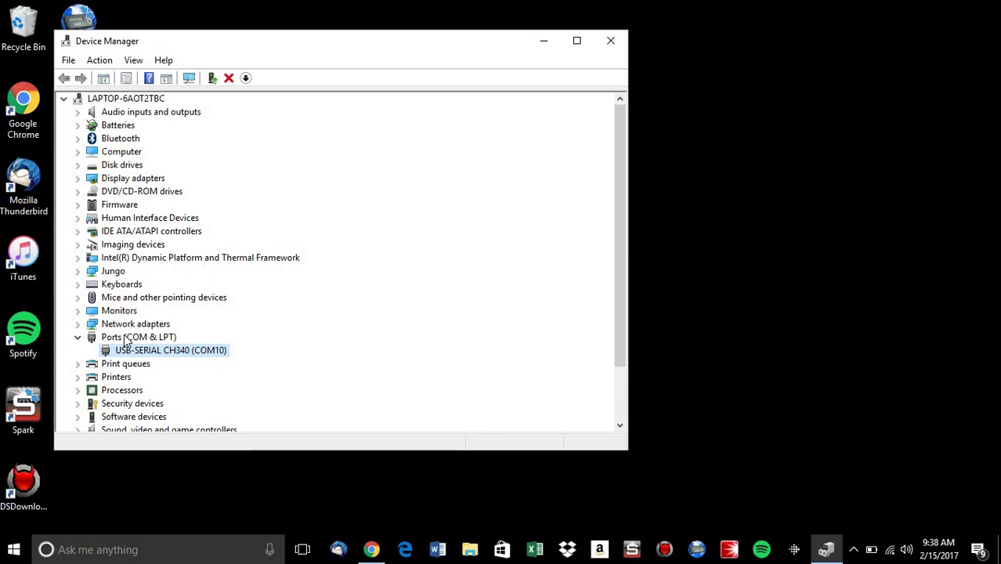
click(794, 386)
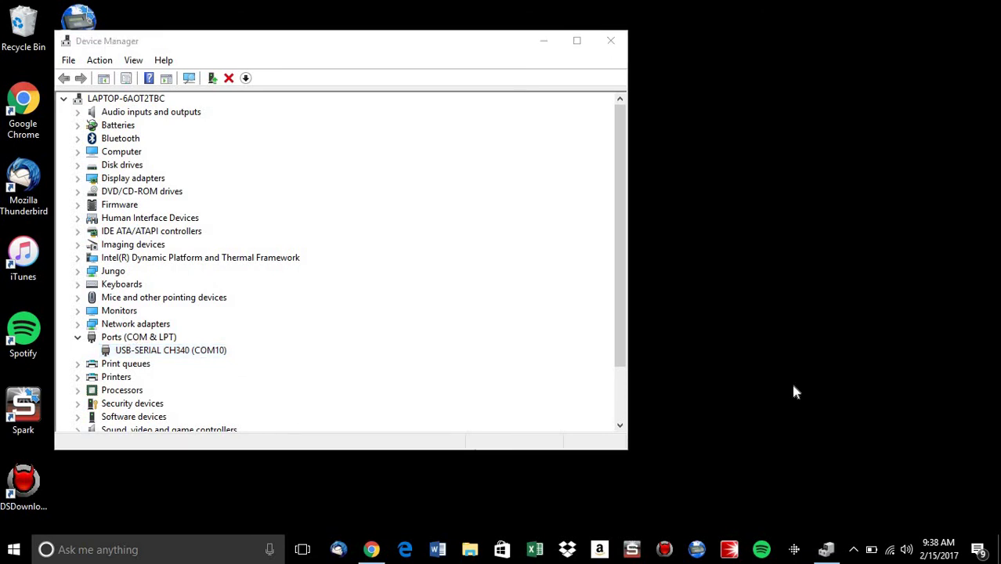